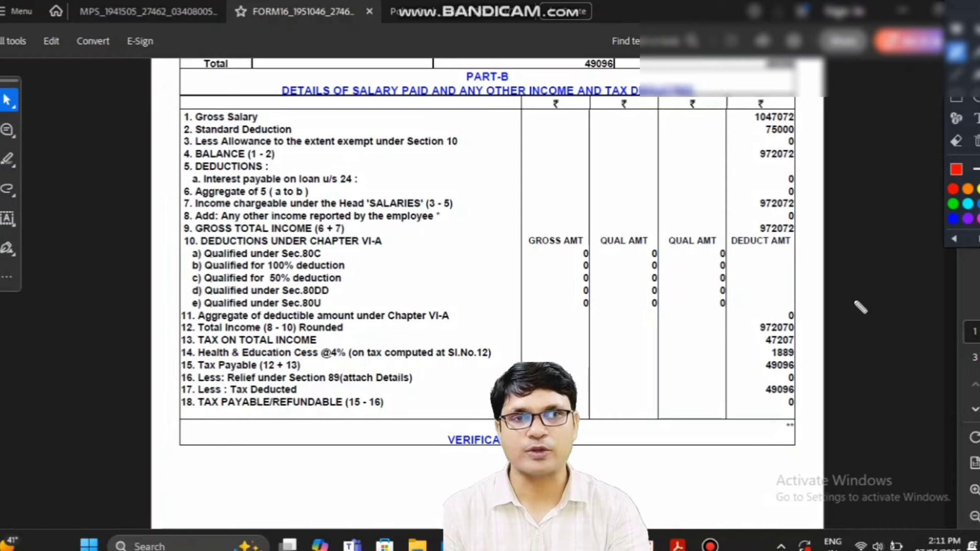
Circle the gross salary amount in Form 16 Part-B and draw a red brace alongside the listed salary and deduction items.
mouse_move(773, 102)
mouse_down()
mouse_move(737, 115)
mouse_move(768, 130)
mouse_move(812, 116)
mouse_move(771, 110)
mouse_up()
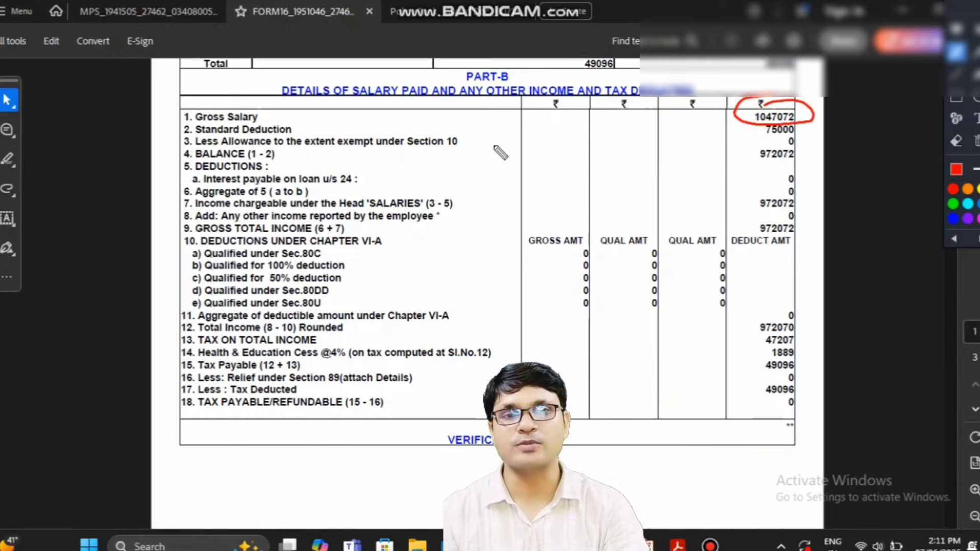
drag(489, 124, 509, 317)
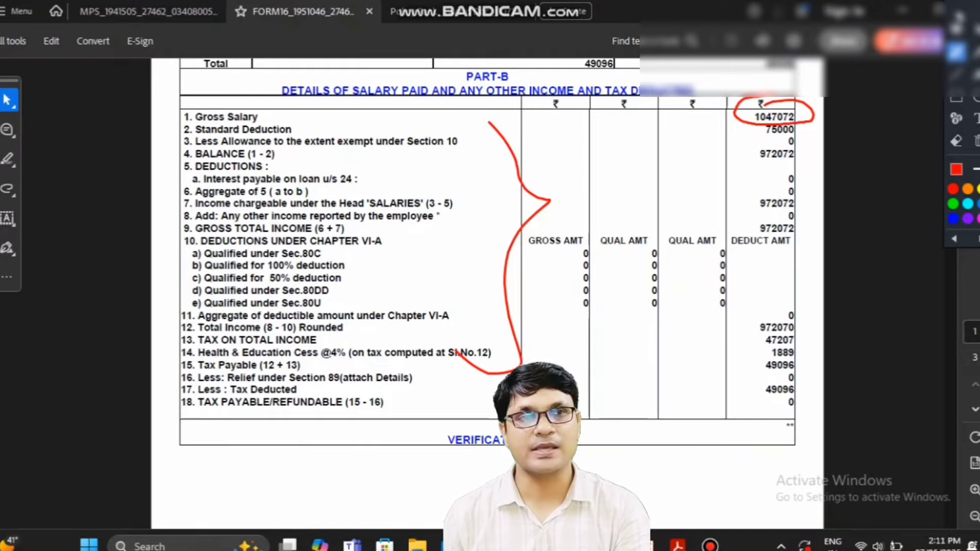
click(975, 8)
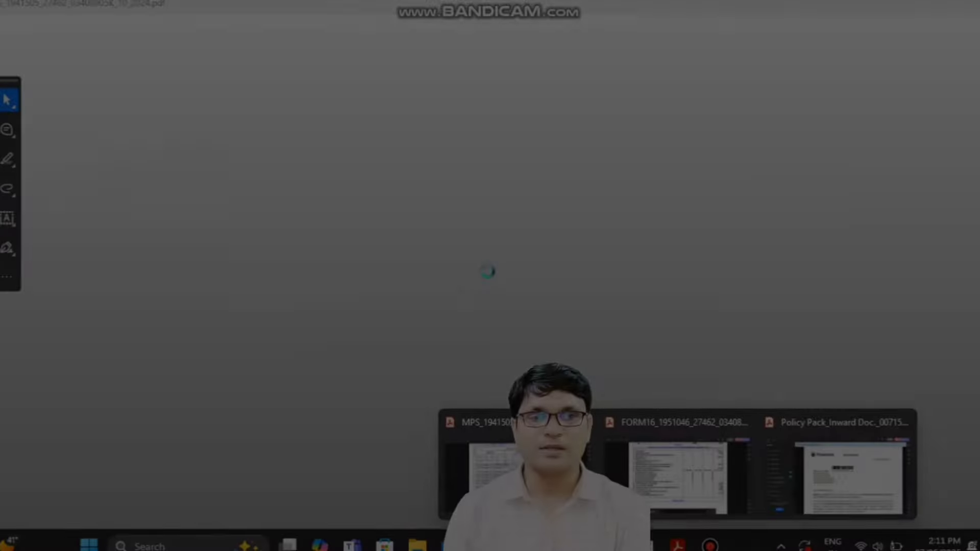
Switch to the MPS pay statement PDF and circle its HRA, Band Pay and DA entries under Rates of Pay in red.
click(515, 462)
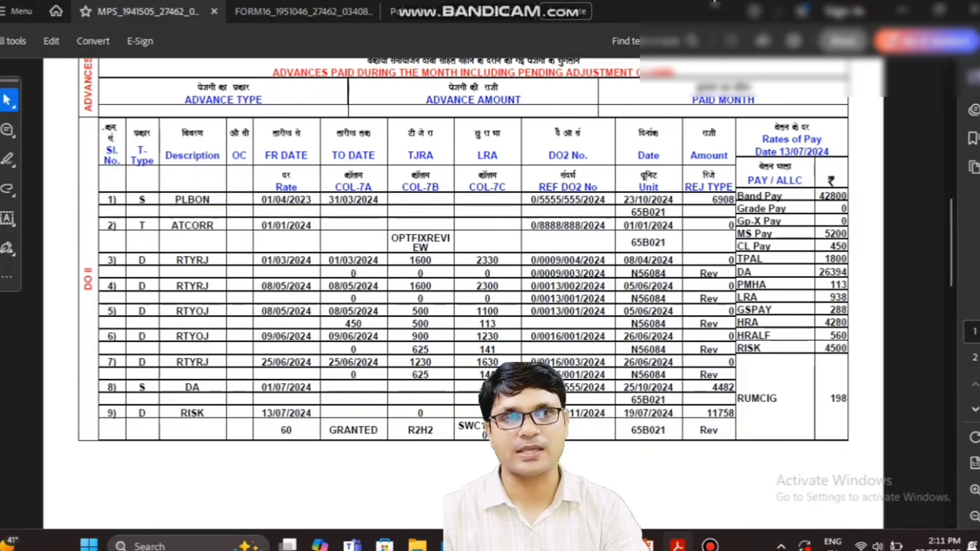
click(944, 544)
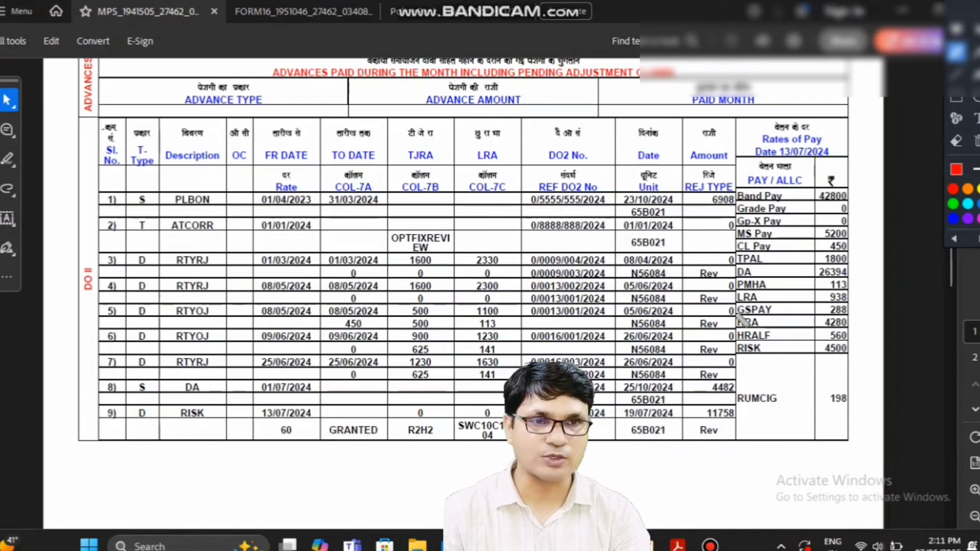
mouse_move(737, 324)
mouse_down()
mouse_move(847, 332)
mouse_move(858, 321)
mouse_move(722, 322)
mouse_up()
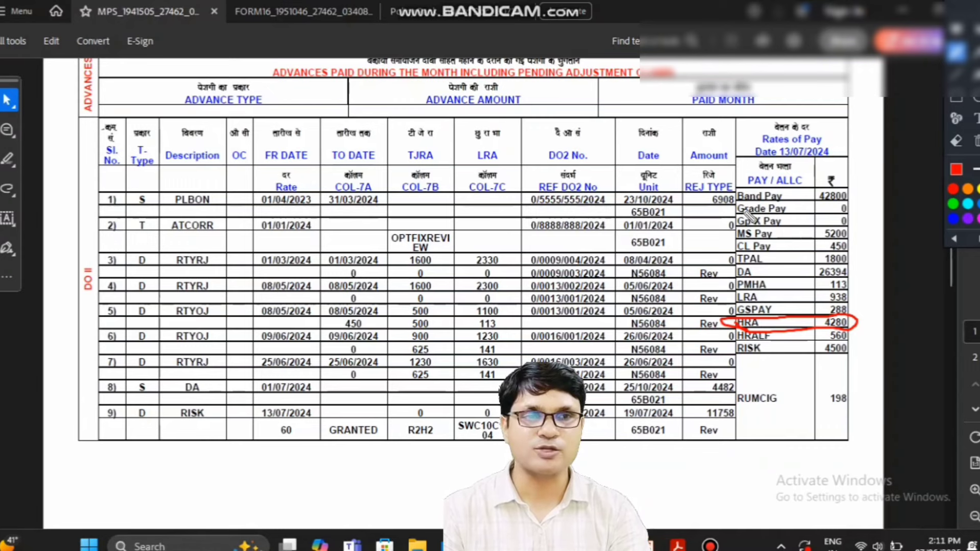
mouse_move(738, 206)
mouse_down()
mouse_move(857, 200)
mouse_move(760, 190)
mouse_move(732, 201)
mouse_move(736, 208)
mouse_up()
mouse_move(768, 261)
mouse_down()
mouse_move(731, 271)
mouse_move(830, 282)
mouse_move(862, 271)
mouse_move(765, 268)
mouse_up()
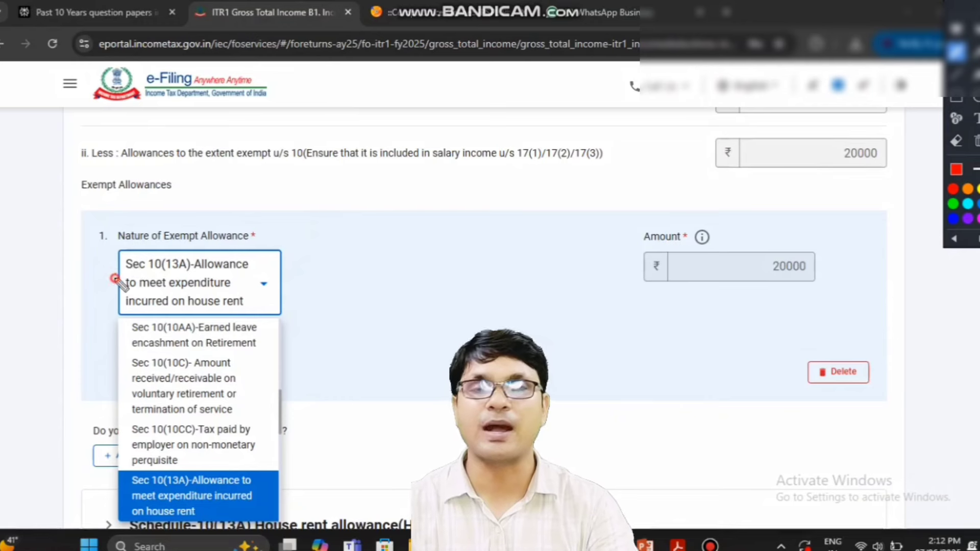
Underline Sec 10(13A) under Nature of Exempt Allowance, tick the matching house rent option, and clear the marks and option list.
drag(115, 278, 189, 274)
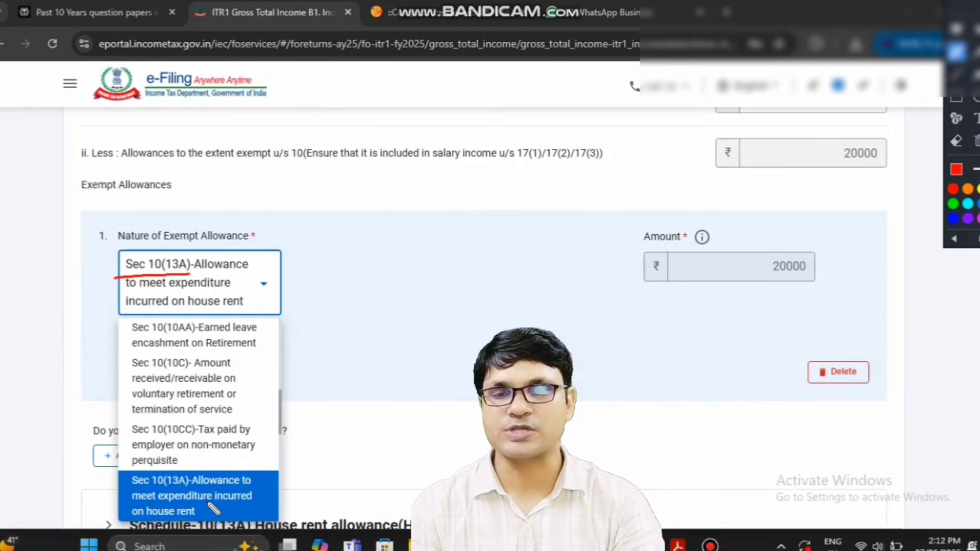
drag(244, 508, 276, 476)
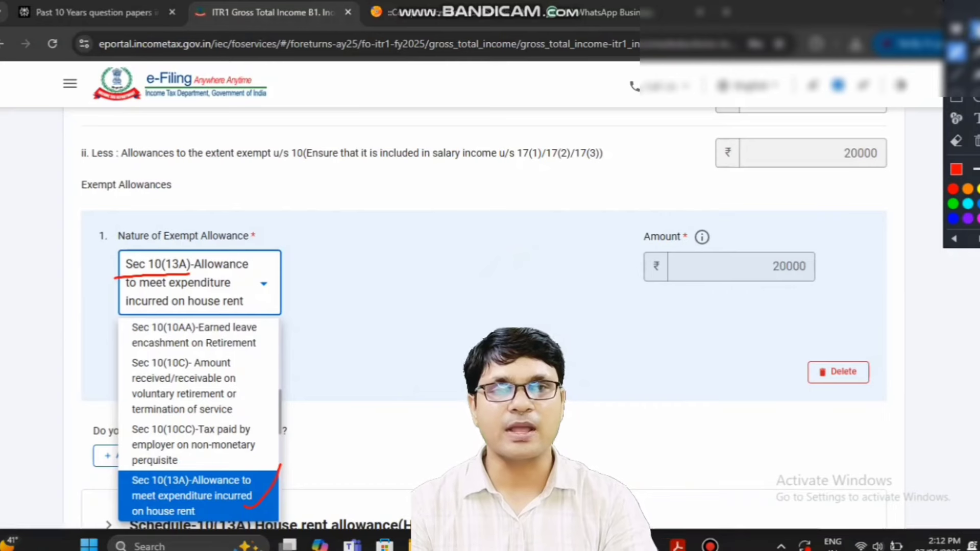
key(Escape)
click(635, 385)
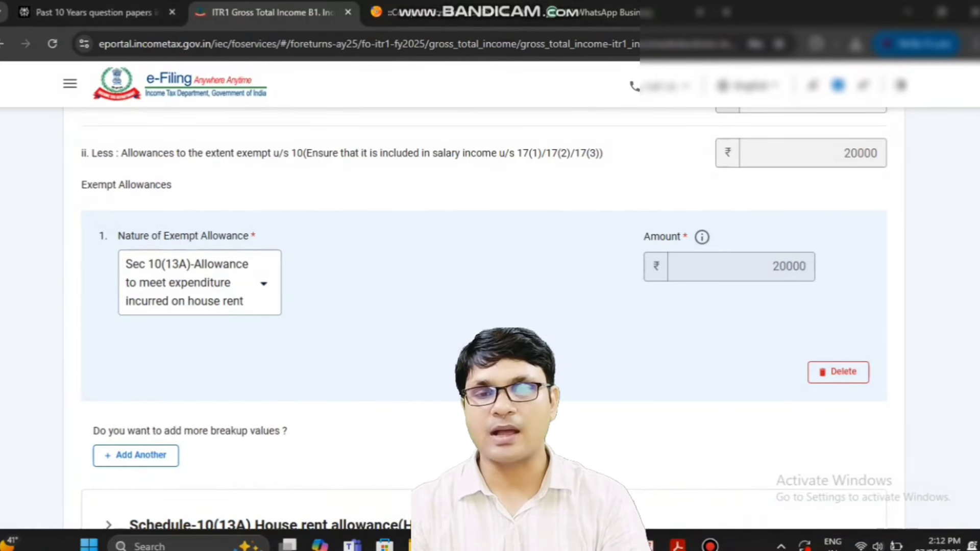
Expand Schedule-10(13A) House rent allowance (HRA) and set the Place of Work to Non-Metro.
scroll(472, 369, down, 3)
scroll(472, 368, down, 3)
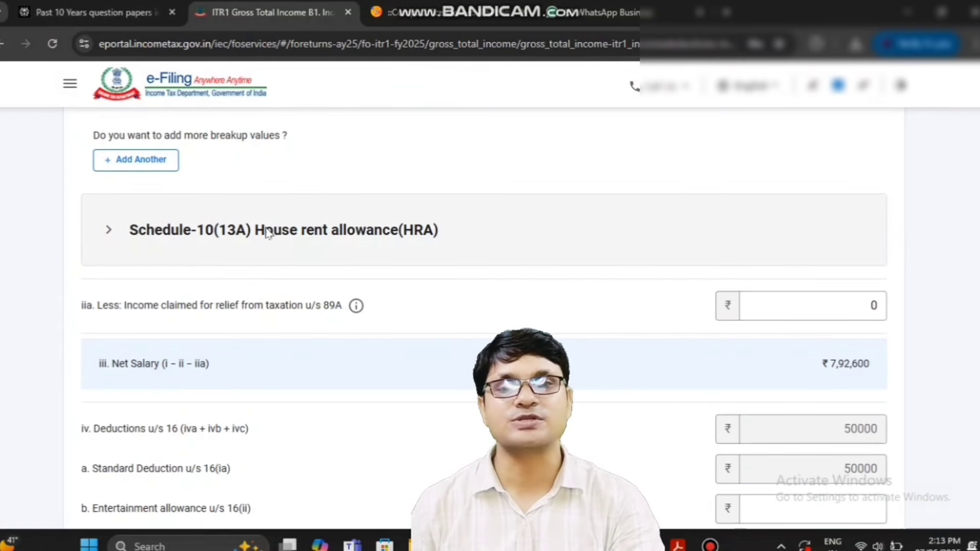
click(248, 244)
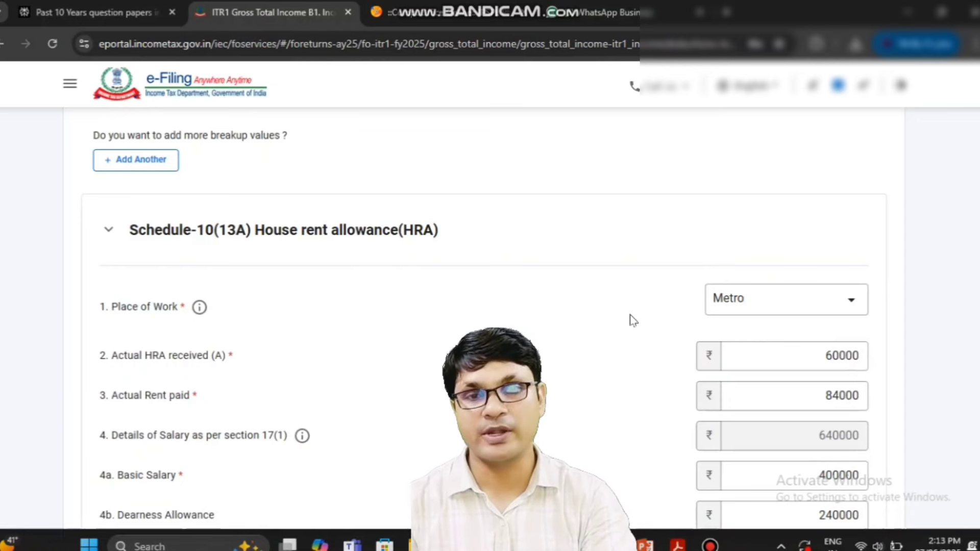
click(738, 312)
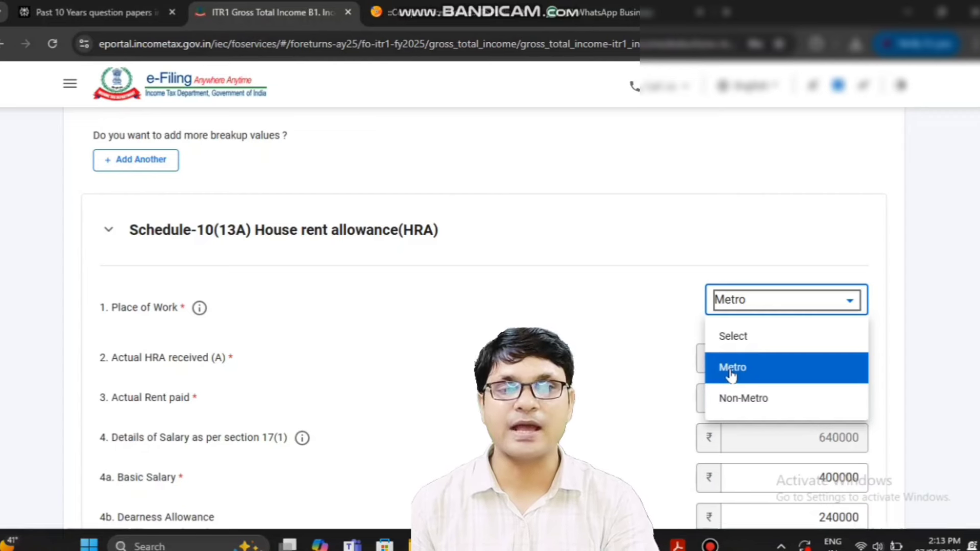
click(746, 405)
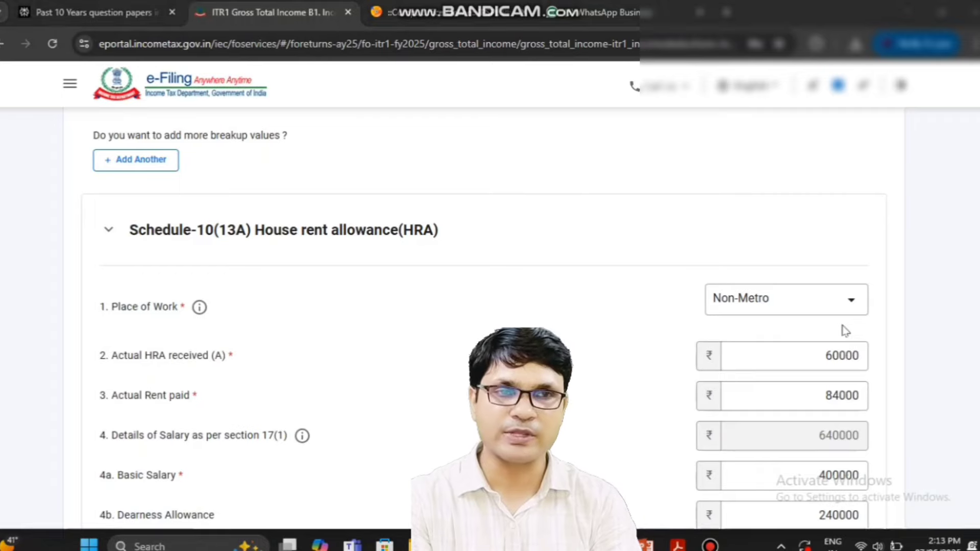
Switch to the MPS pay statement, highlight its HRA row under Rates of Pay, and return to the e-Filing form.
key(alt+Tab)
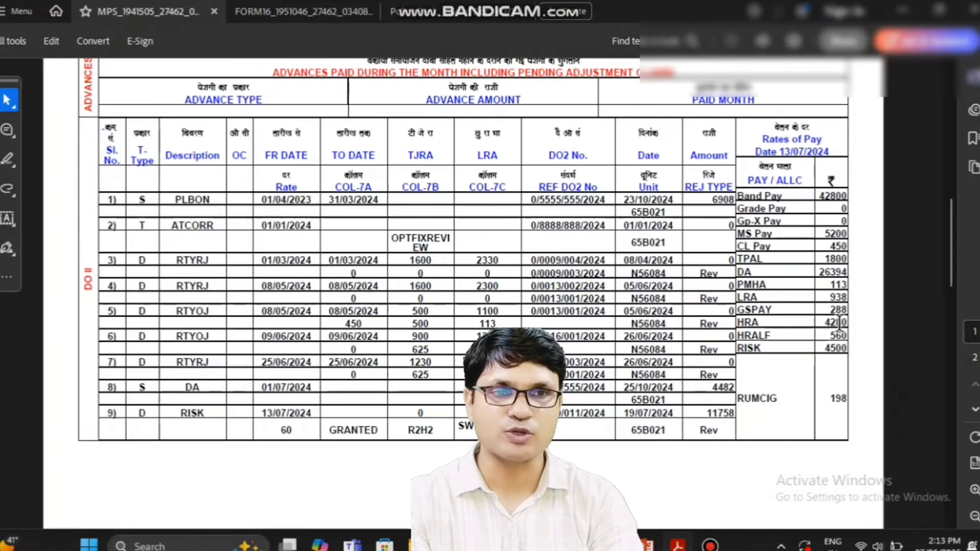
click(740, 323)
drag(742, 323, 856, 322)
key(alt+Tab)
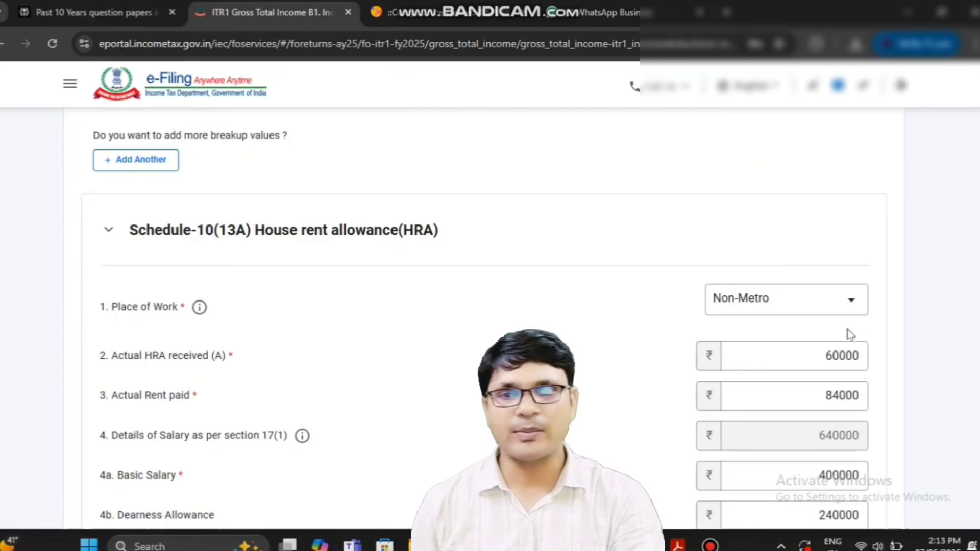
Circle and tick the Actual Rent paid amount in the HRA schedule and underline its label in red.
scroll(770, 375, down, 1)
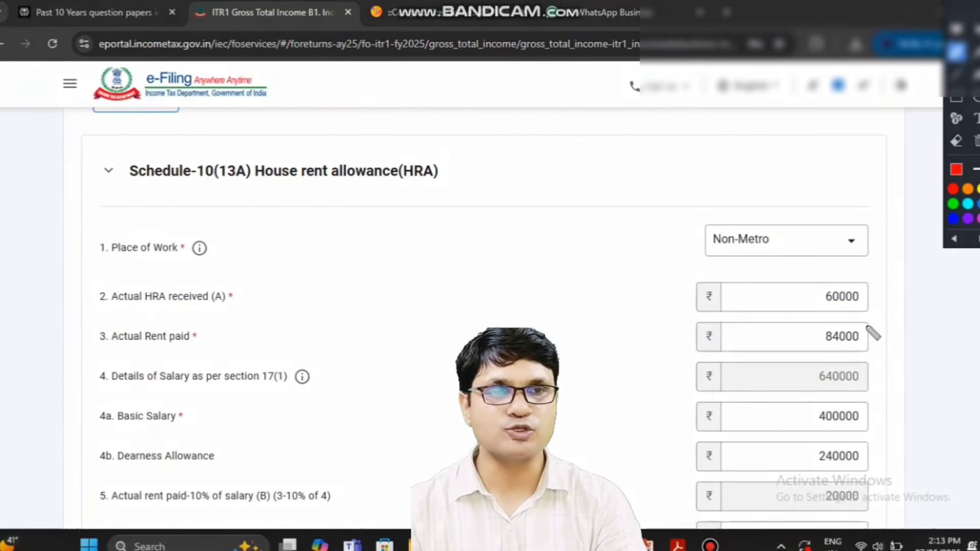
mouse_move(864, 322)
mouse_down()
mouse_move(809, 326)
mouse_move(824, 360)
mouse_move(870, 328)
mouse_up()
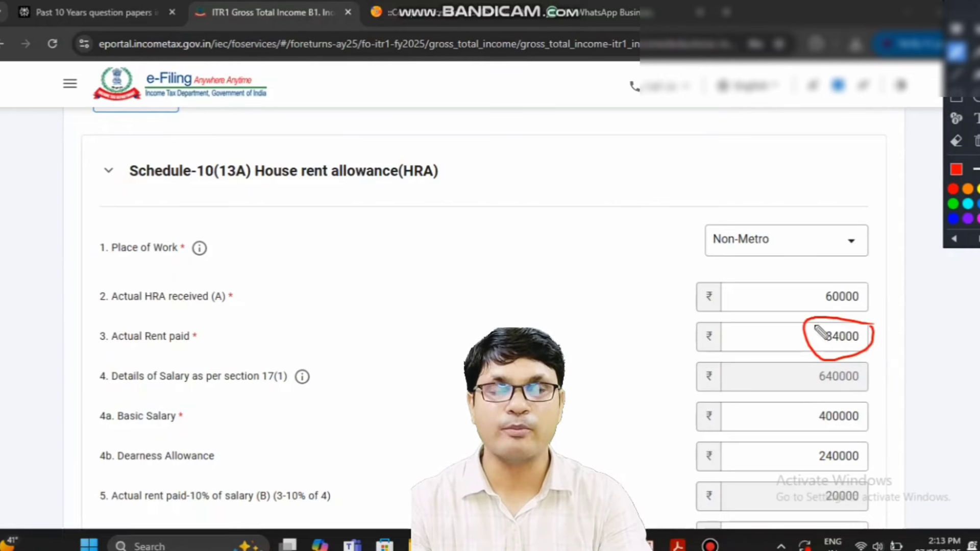
drag(773, 338, 804, 321)
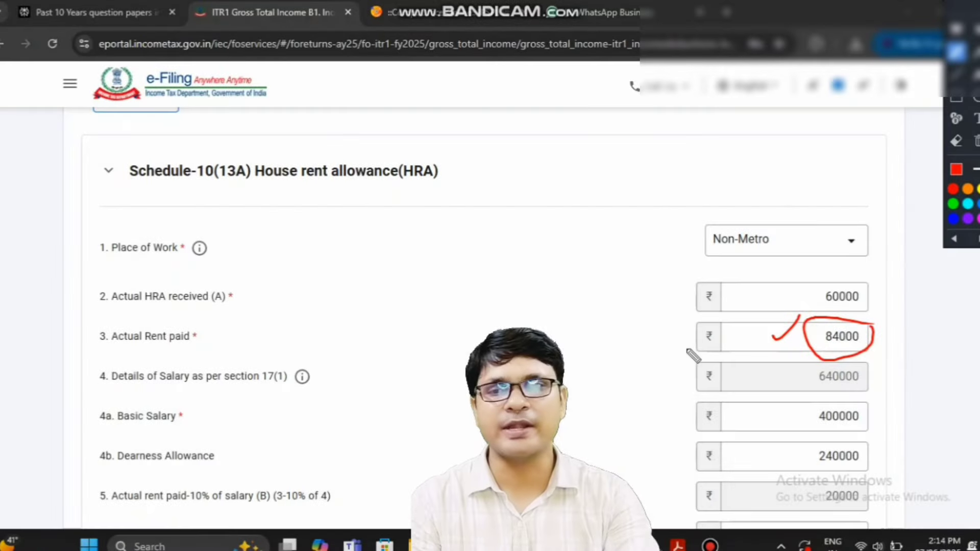
drag(126, 349, 225, 344)
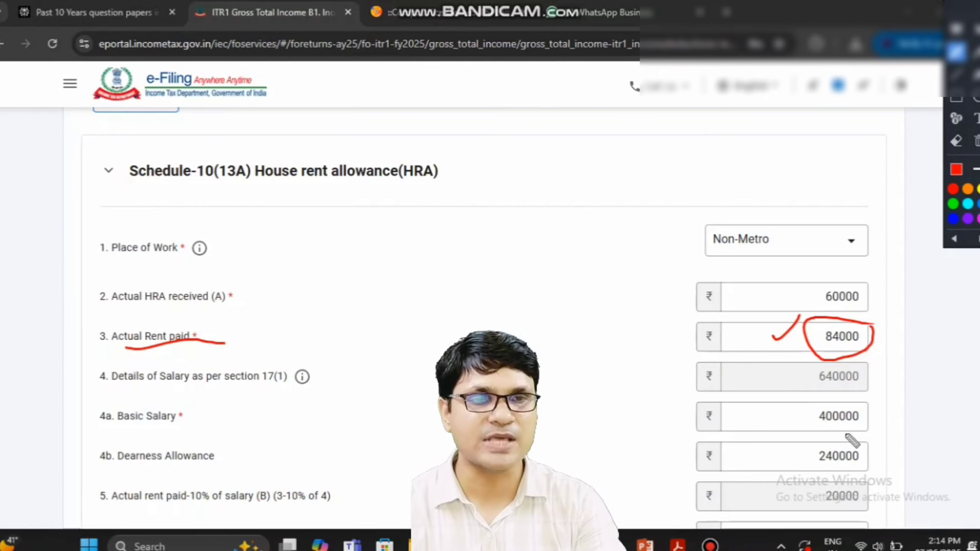
Mark the Basic Salary and Dearness Allowance amounts in the HRA schedule and tick their Band Pay and DA sources in the pay statement.
mouse_move(867, 439)
mouse_down()
mouse_move(870, 405)
mouse_move(806, 426)
mouse_move(829, 440)
mouse_up()
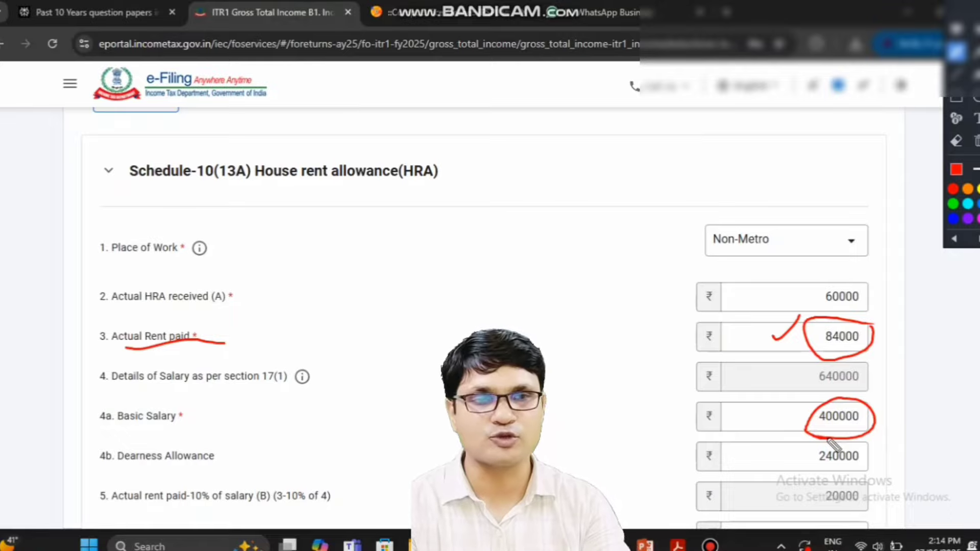
key(alt+Tab)
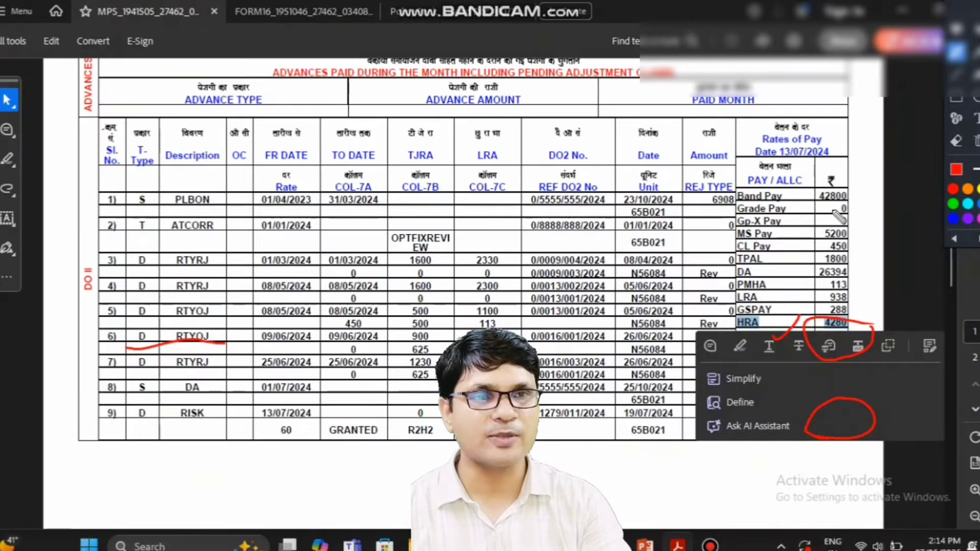
mouse_move(852, 192)
mouse_down()
mouse_move(859, 200)
mouse_move(869, 186)
mouse_up()
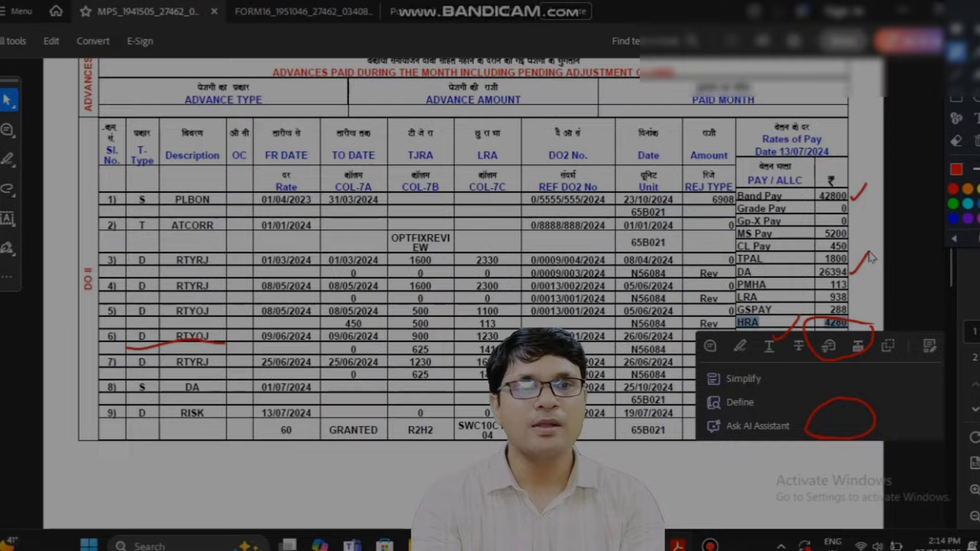
key(alt+Tab)
drag(850, 273, 867, 253)
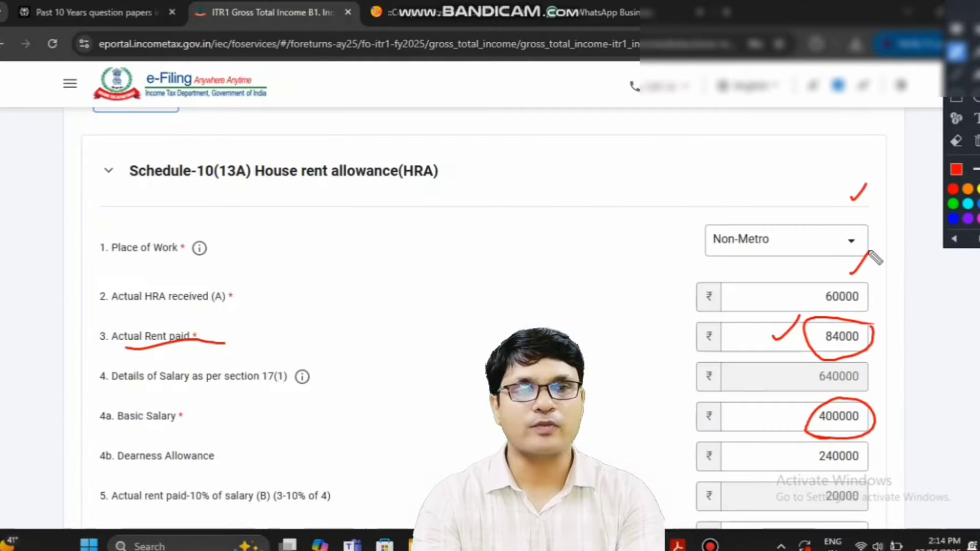
drag(864, 457, 897, 418)
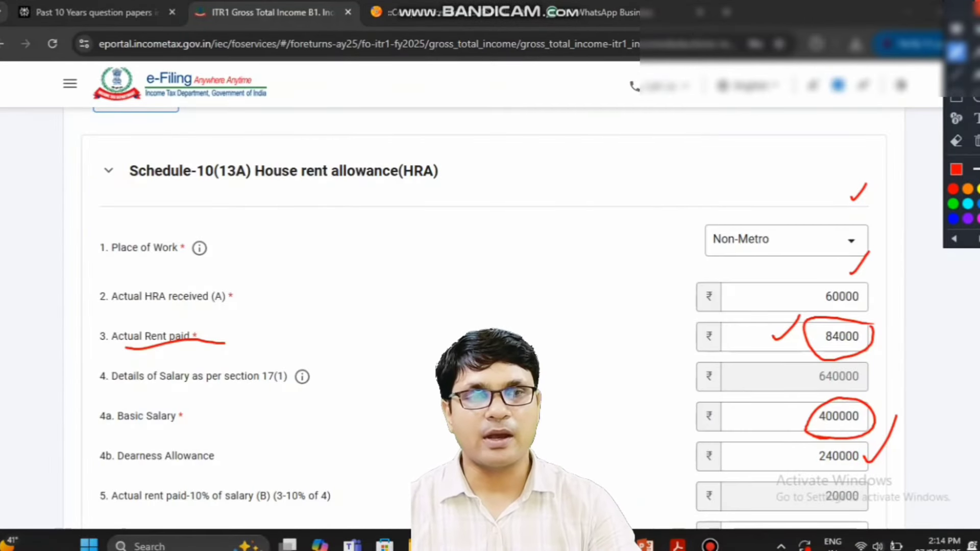
Circle the section 17(1) salary total, underline the "Actual rent paid-10% of salary" label, and circle that line's amount.
scroll(599, 350, down, 4)
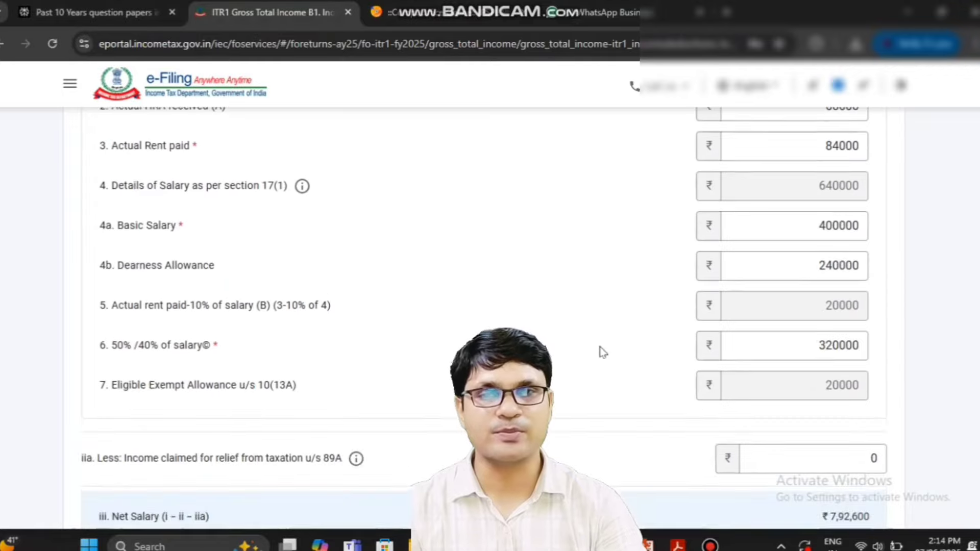
scroll(603, 352, down, 1)
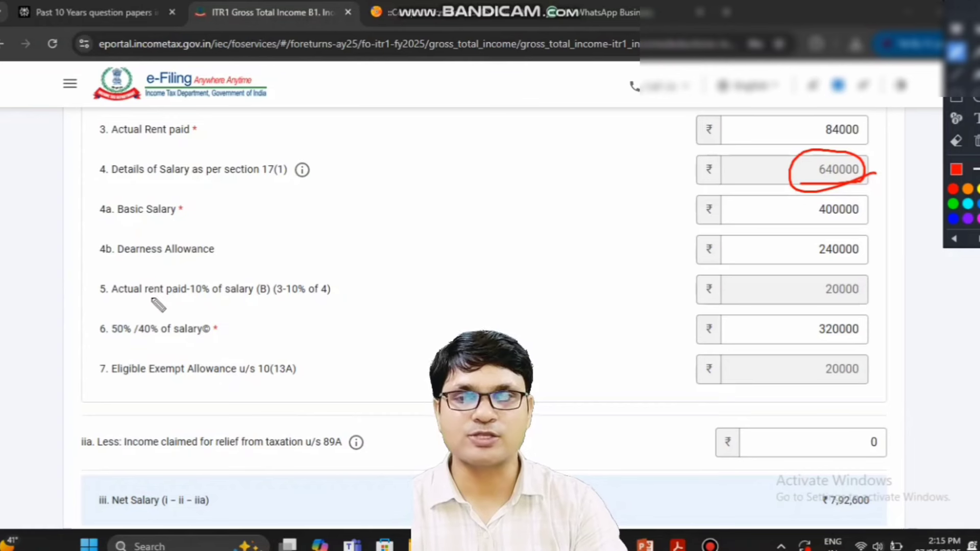
drag(109, 300, 245, 302)
mouse_move(806, 301)
mouse_down()
mouse_move(847, 304)
mouse_move(873, 279)
mouse_move(803, 289)
mouse_up()
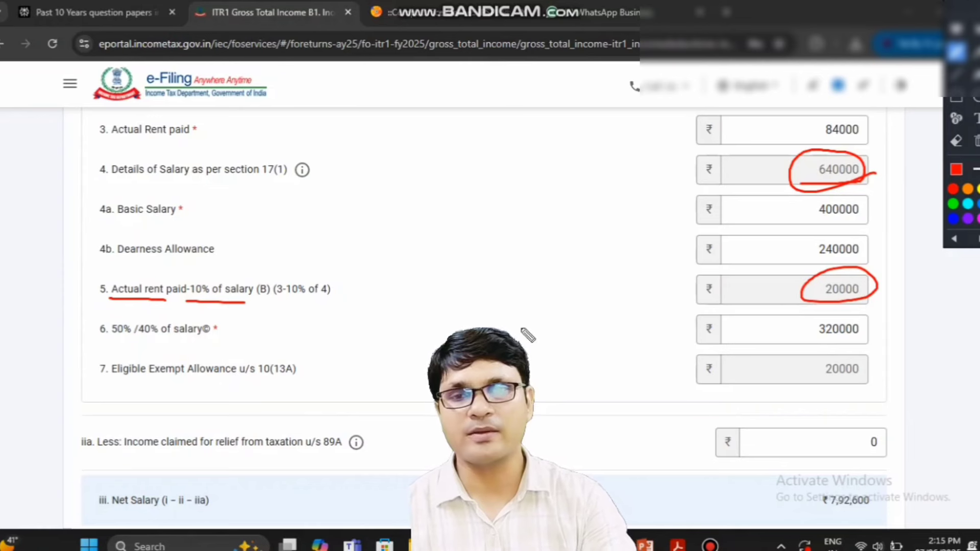
Underline the "50% /40% of salary" label and tick its amount together with the section 17(1) salary total.
drag(95, 347, 232, 343)
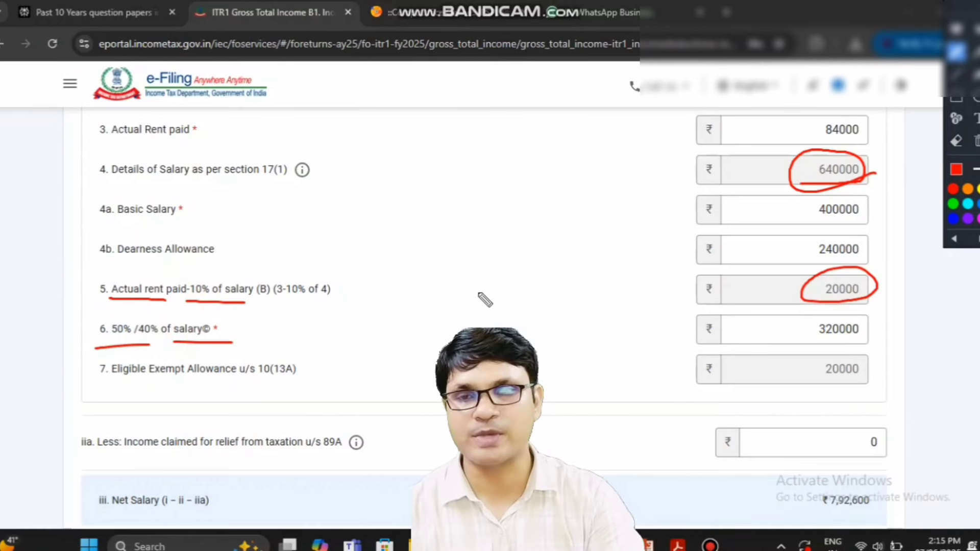
drag(117, 311, 125, 315)
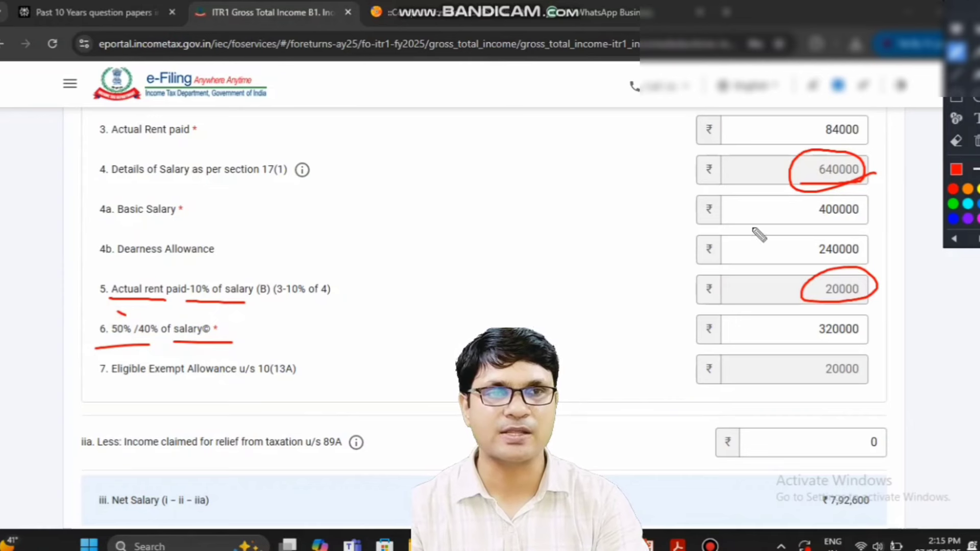
mouse_move(873, 151)
mouse_down()
mouse_move(879, 157)
mouse_move(898, 138)
mouse_up()
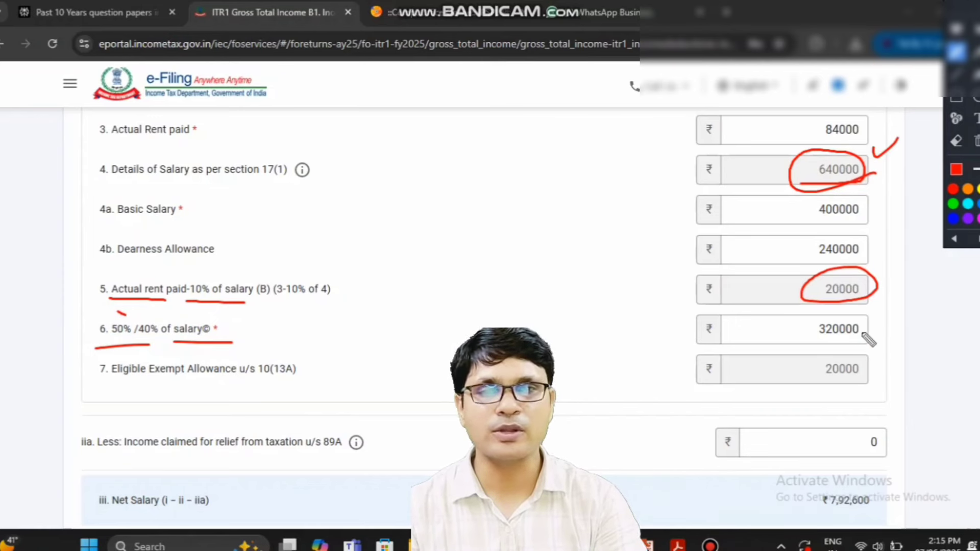
drag(864, 327, 878, 317)
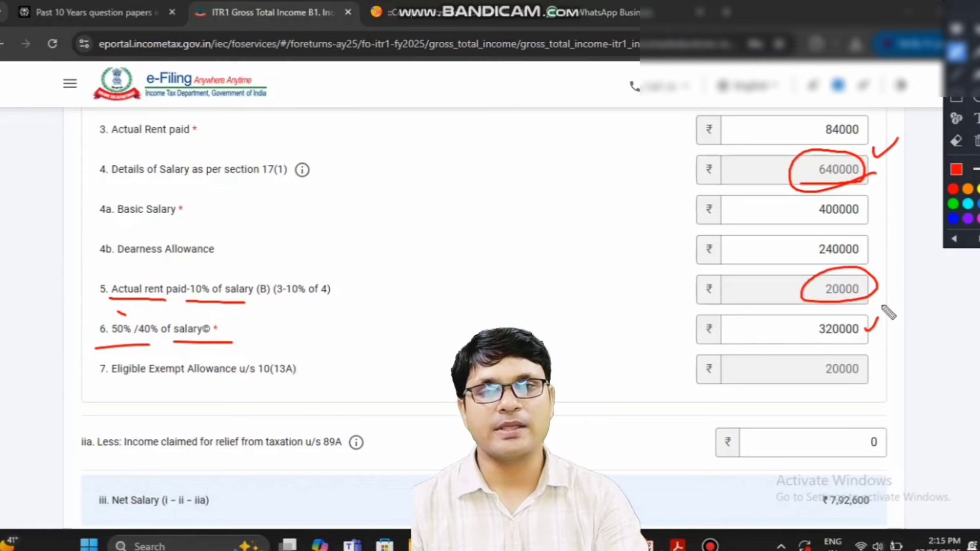
Underline Eligible Exempt Allowance u/s 10(13A), circle and tick its amount, and clear all red marks.
drag(83, 382, 288, 394)
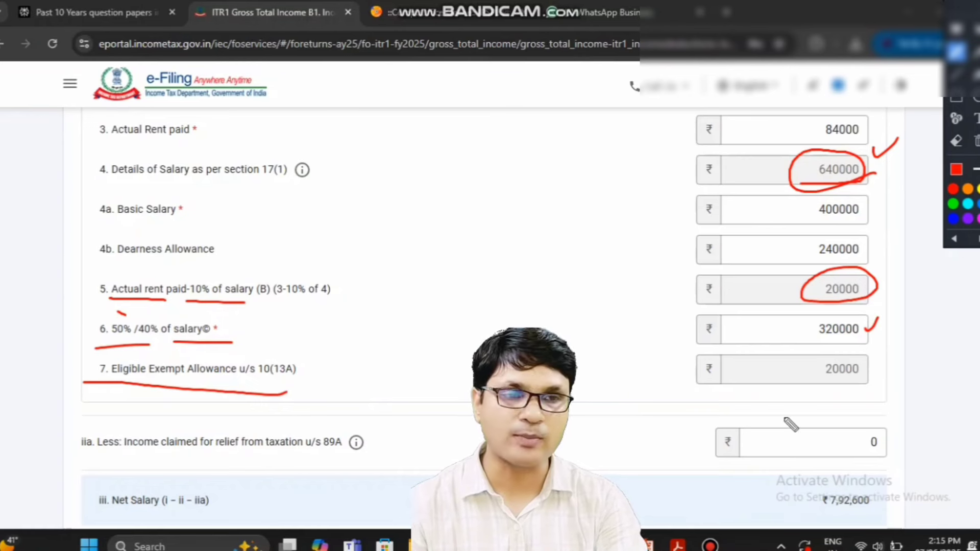
mouse_move(839, 394)
mouse_down()
mouse_move(871, 368)
mouse_move(819, 388)
mouse_move(837, 393)
mouse_move(892, 351)
mouse_up()
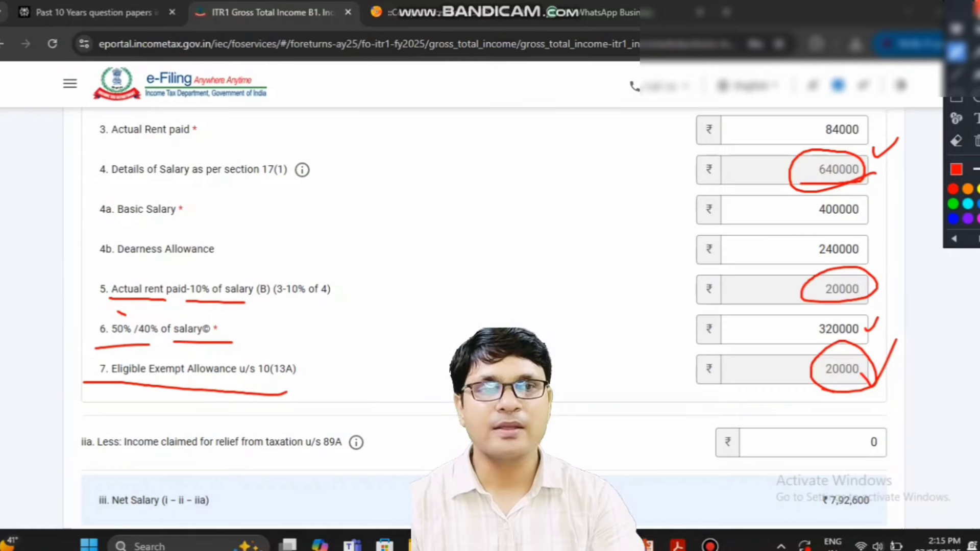
key(Escape)
scroll(691, 324, up, 3)
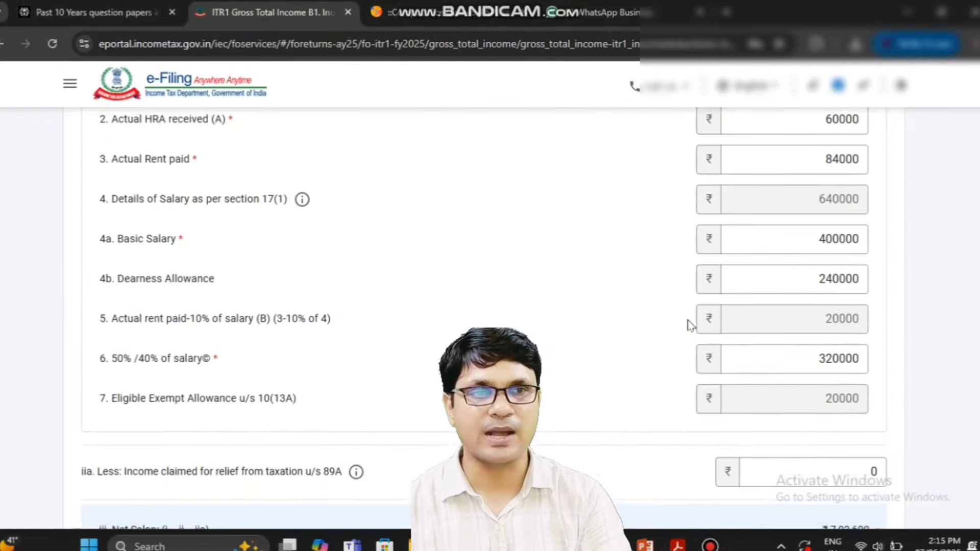
Circle the amount of the Sec 10(13A) house rent entry under Exempt Allowances.
scroll(690, 323, up, 8)
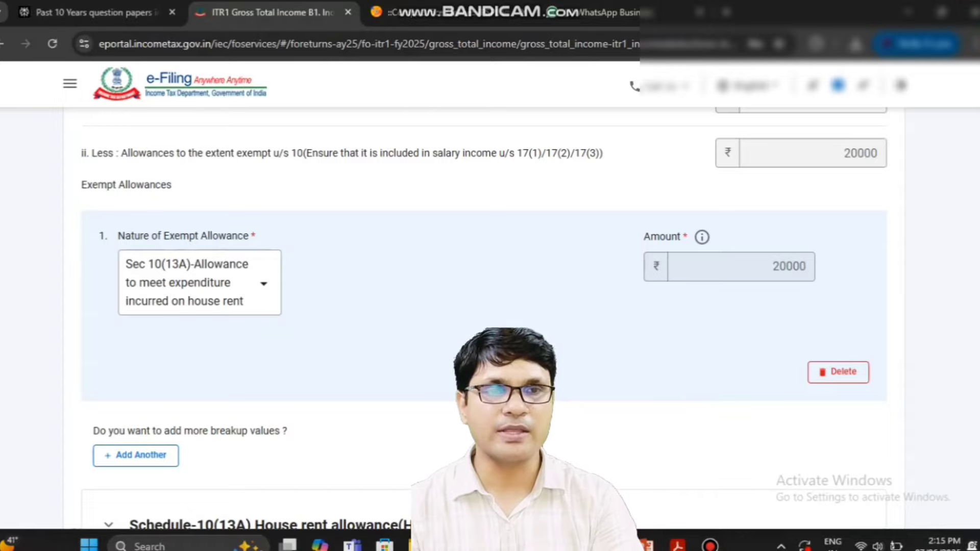
key(ctrl+alt+g)
mouse_move(796, 238)
mouse_down()
mouse_move(822, 287)
mouse_move(764, 228)
mouse_up()
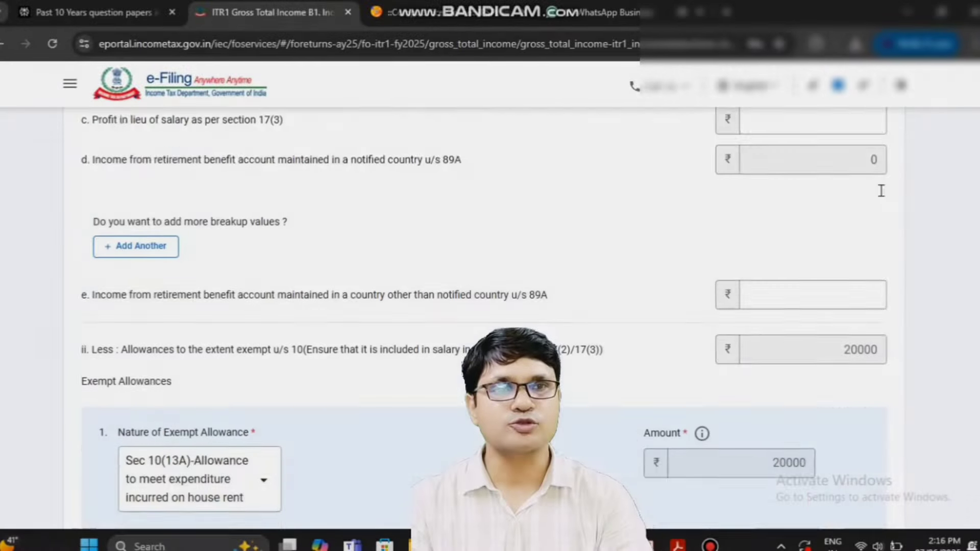
Review the salary computation from Gross Salary to the section 16 deductions, including the HRA schedule and the Sec 10(13A) exempt allowance entry.
scroll(881, 190, up, 4)
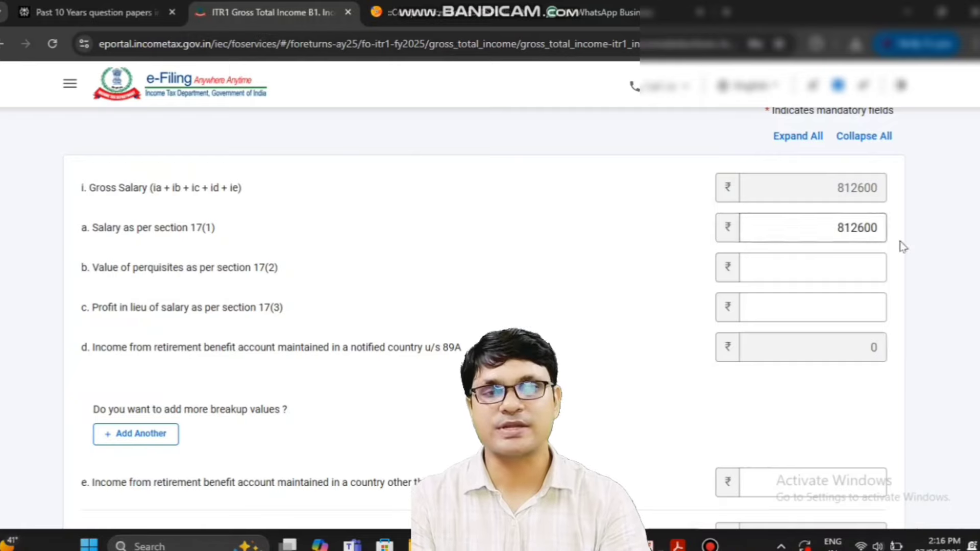
scroll(902, 246, down, 1)
scroll(902, 246, down, 10)
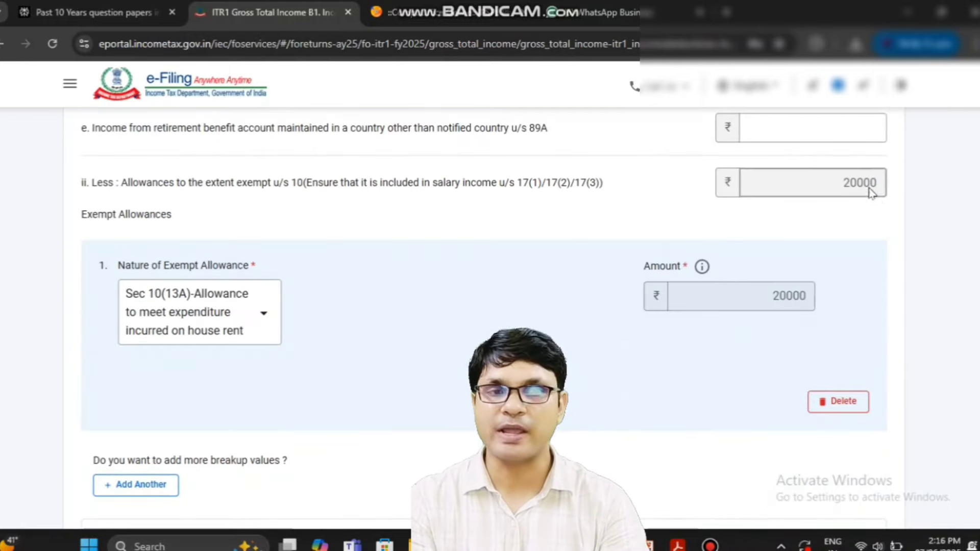
scroll(854, 212, down, 1)
scroll(856, 212, down, 15)
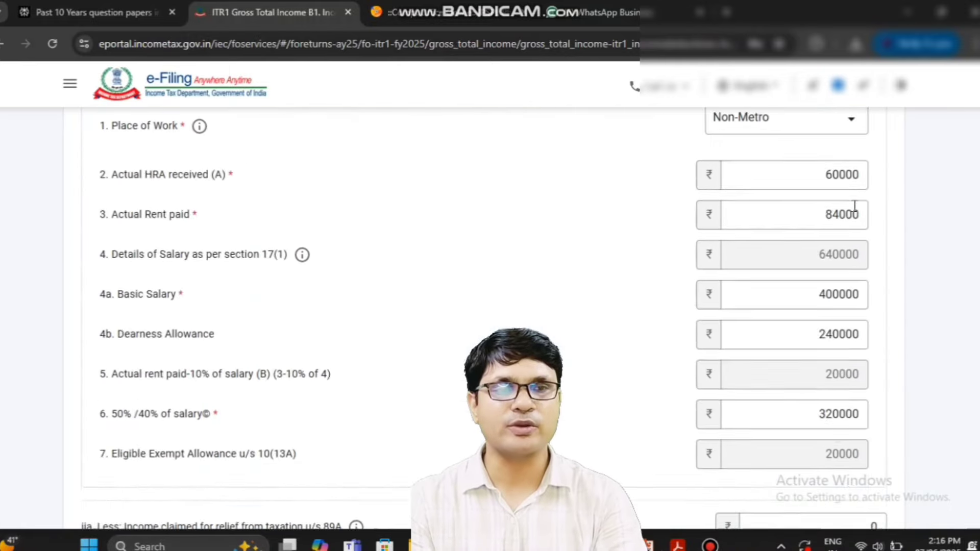
scroll(854, 206, down, 1)
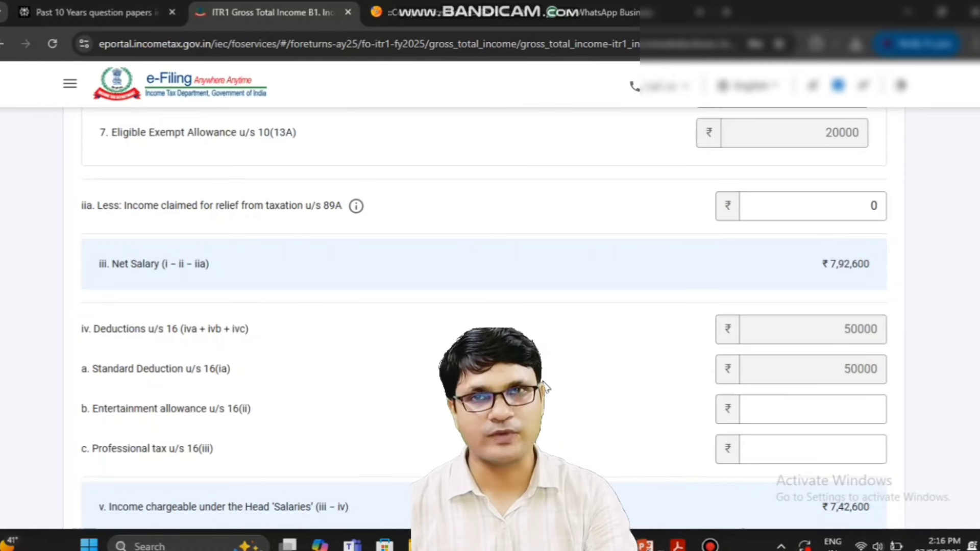
scroll(304, 214, up, 5)
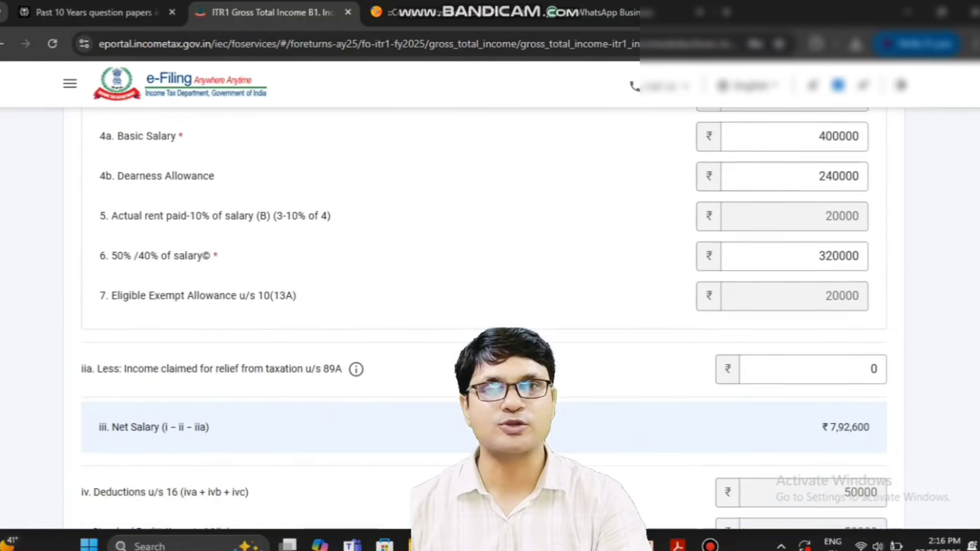
scroll(441, 284, up, 7)
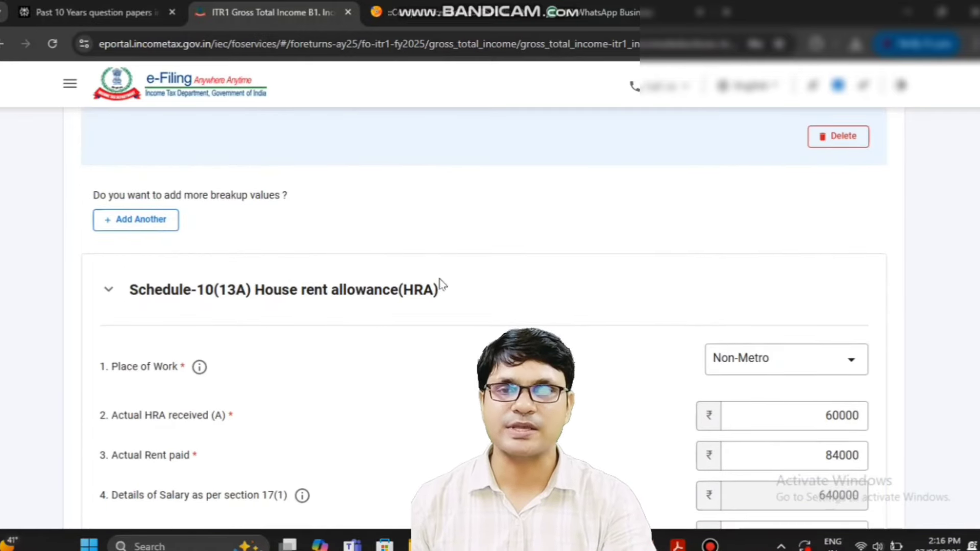
scroll(442, 284, up, 7)
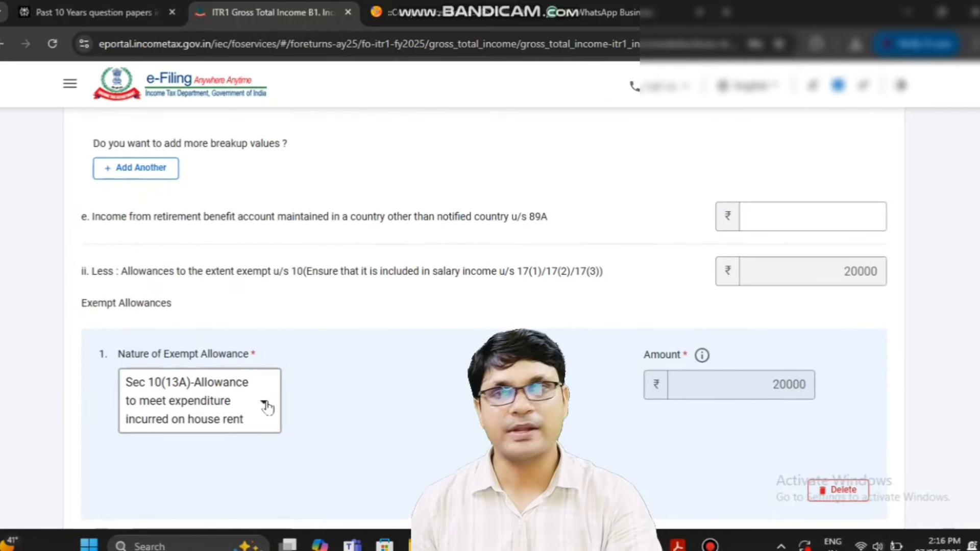